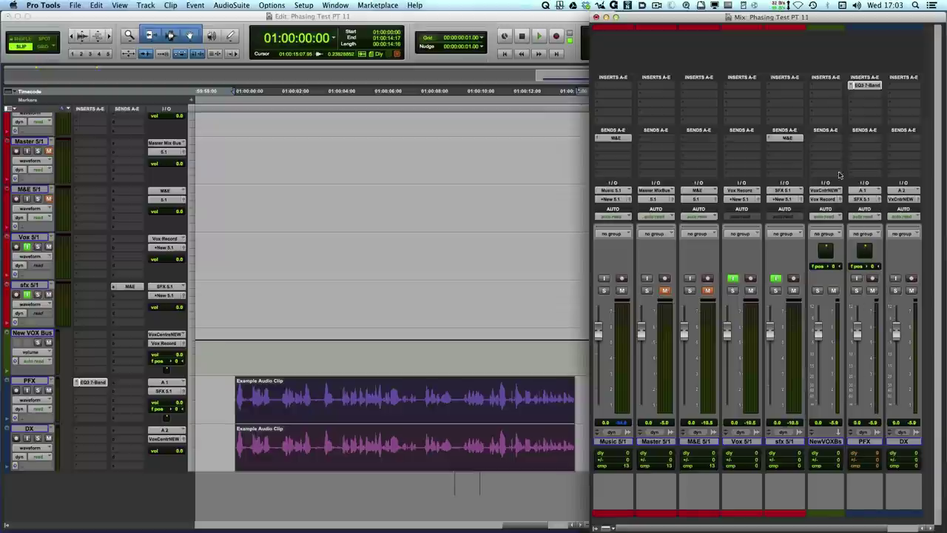
# - Remove the EQ3 7-Band from the PFX insert and play the session with PFX muted
pyautogui.click(851, 86)
pyautogui.click(864, 125)
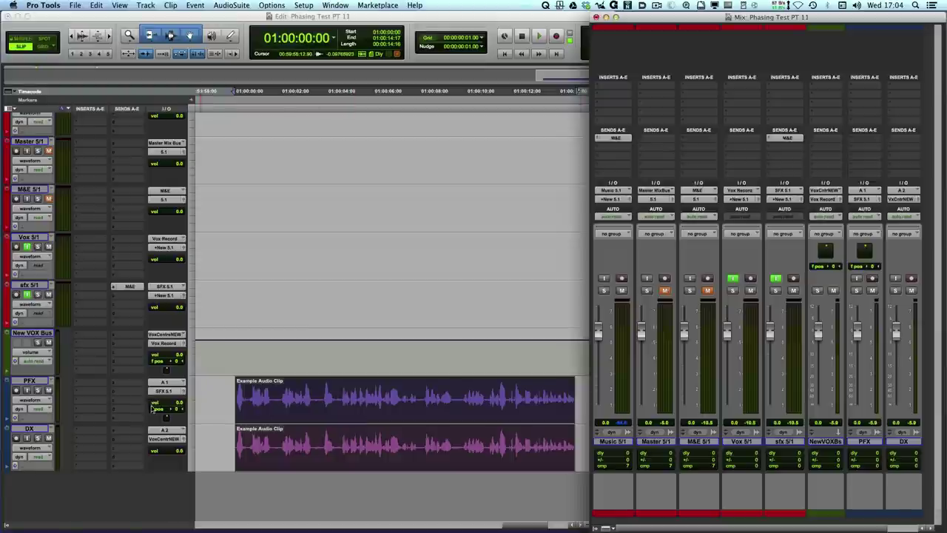
pyautogui.click(873, 291)
pyautogui.press('space')
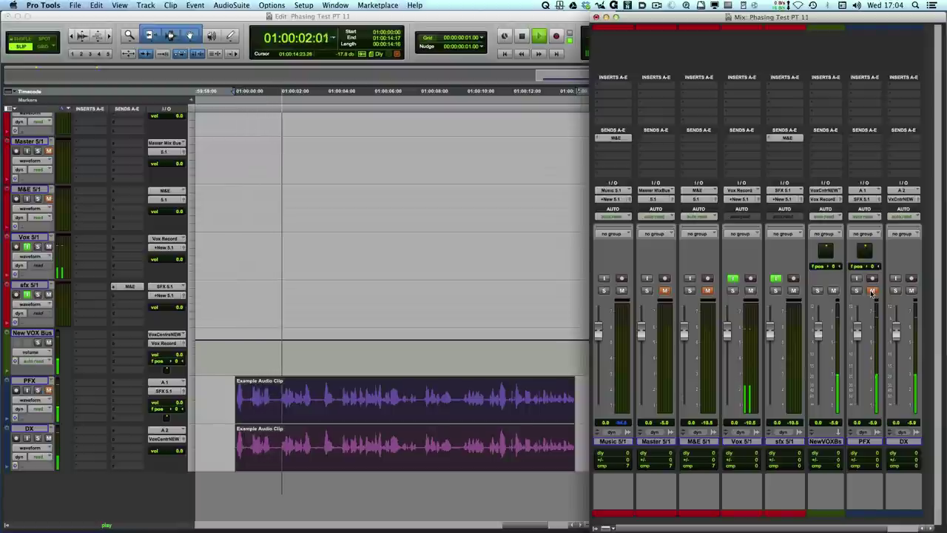
pyautogui.press('space')
pyautogui.click(873, 291)
# - Play the session with DX muted, then unmute DX and play it again
pyautogui.click(911, 291)
pyautogui.press('space')
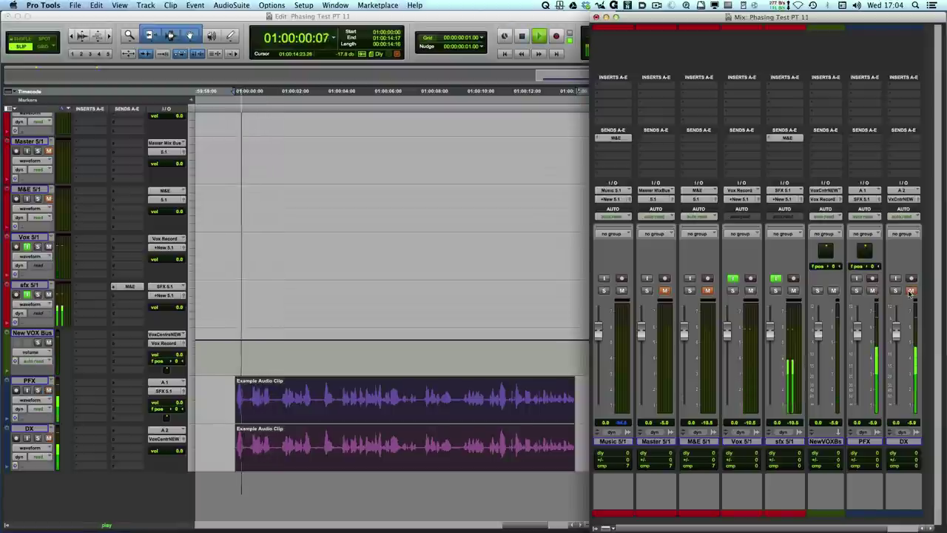
pyautogui.press('space')
pyautogui.click(911, 292)
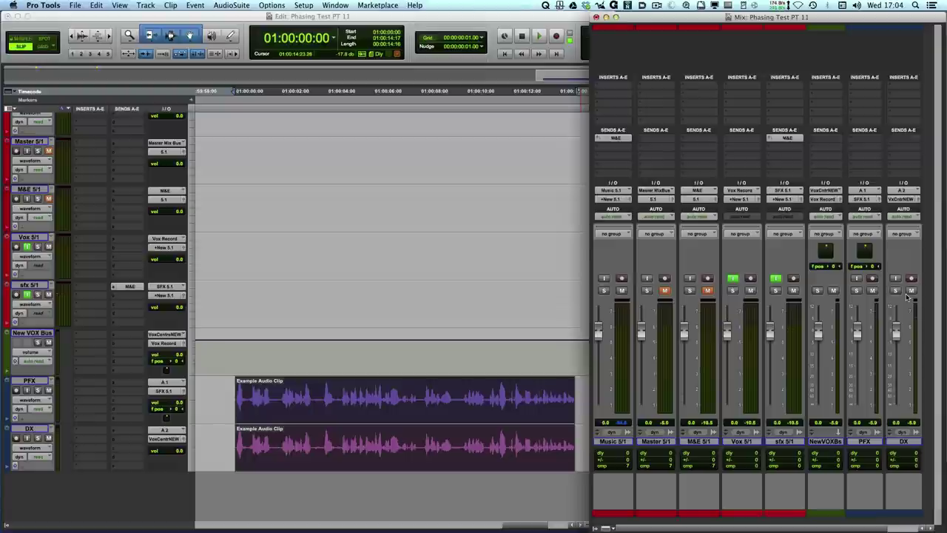
pyautogui.press('space')
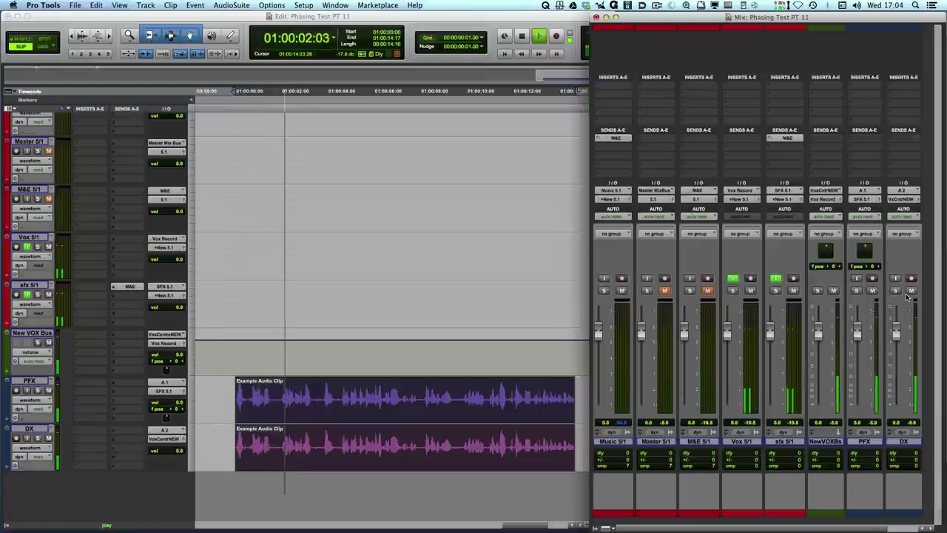
pyautogui.press('space')
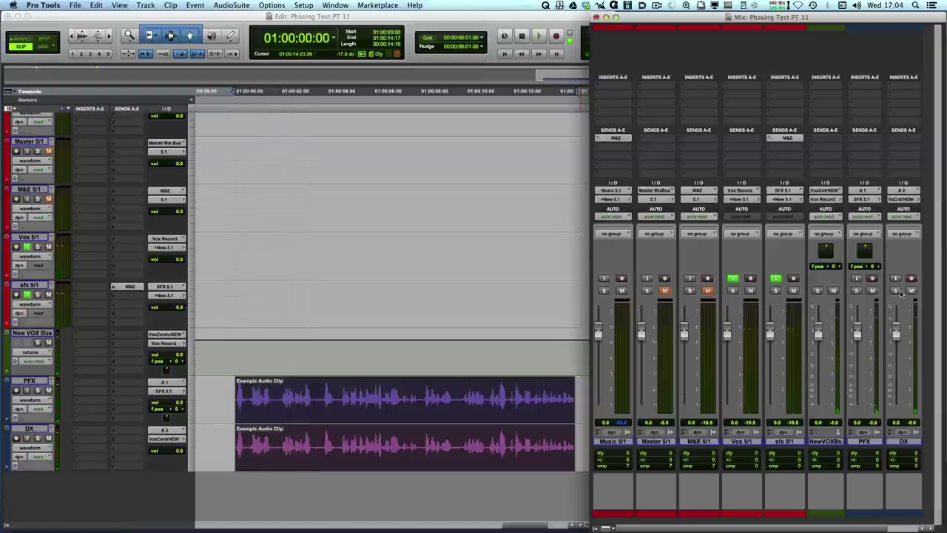
pyautogui.click(856, 90)
# - Insert the EQ3 7-Band (mono) DSP plug-in on PFX at default settings and play the session
pyautogui.click(857, 90)
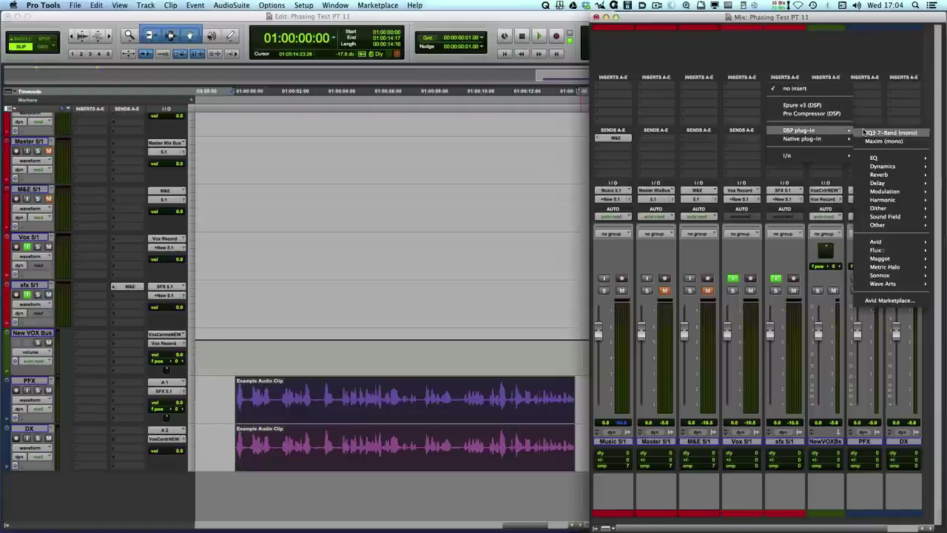
pyautogui.click(797, 212)
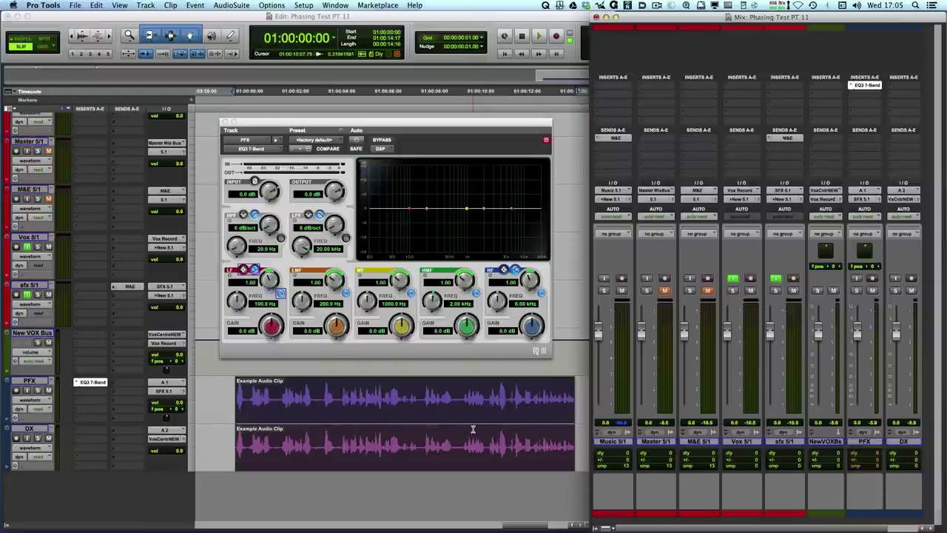
pyautogui.press('space')
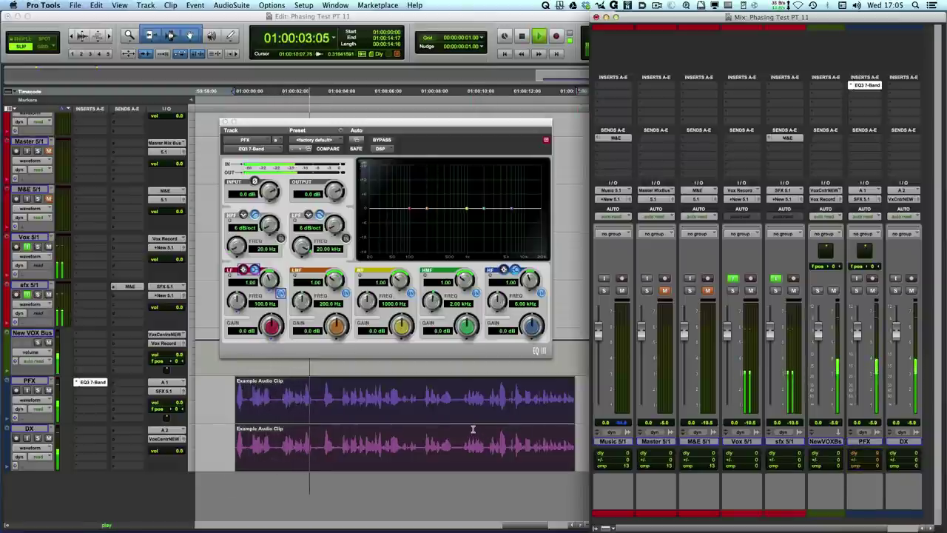
pyautogui.press('space')
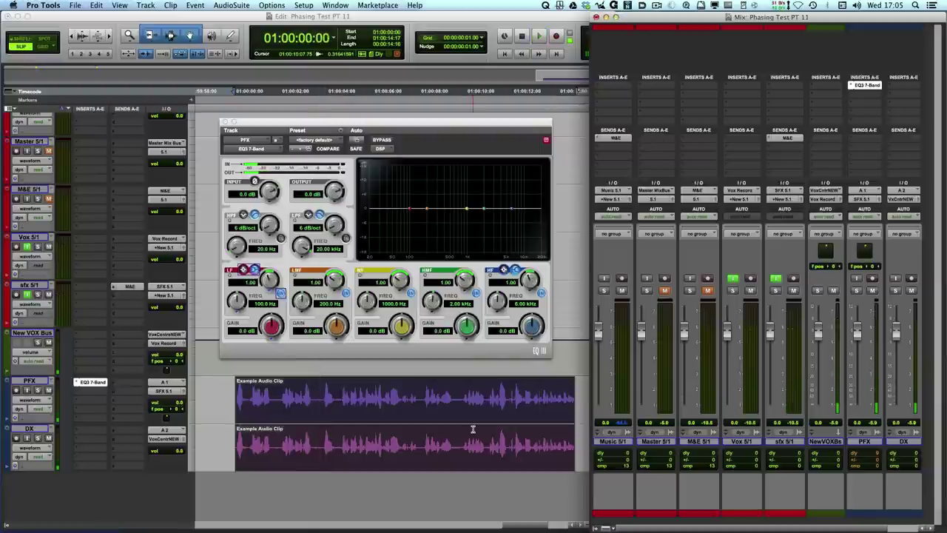
pyautogui.click(390, 151)
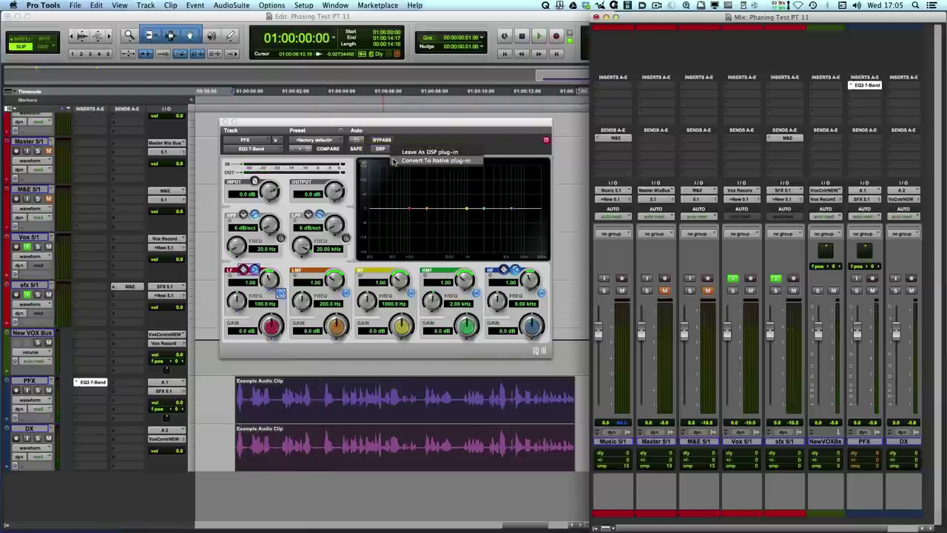
# - Convert PFX's EQ3 7-Band to a Native plug-in and play the session back
pyautogui.click(394, 161)
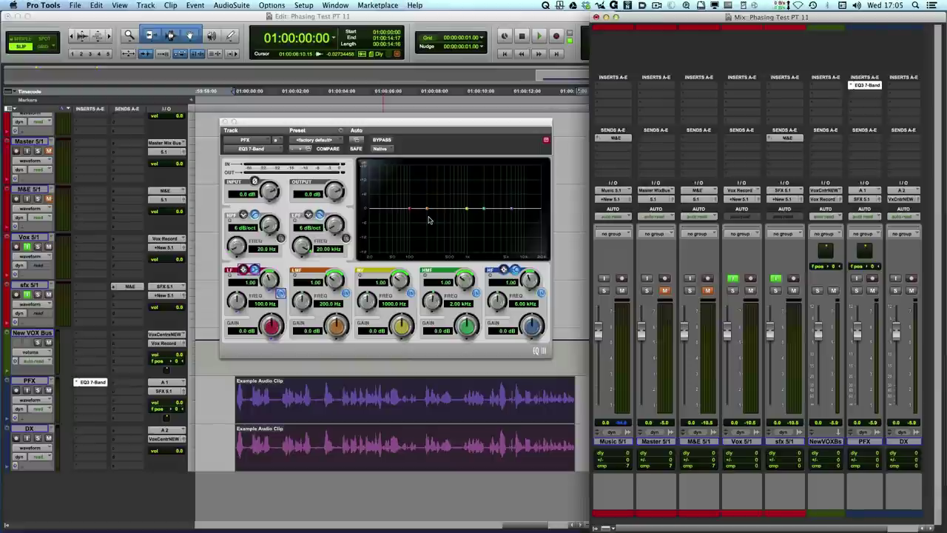
pyautogui.click(384, 152)
pyautogui.click(436, 154)
pyautogui.press('space')
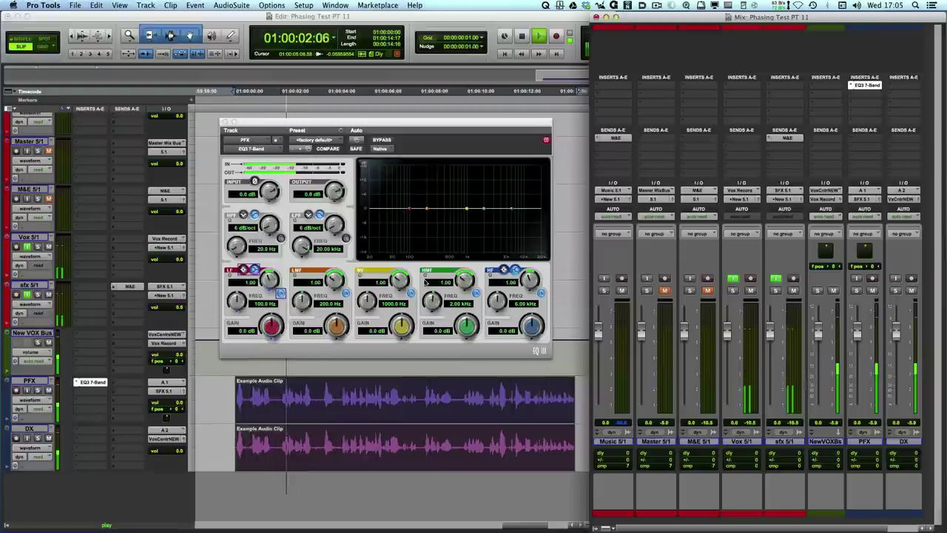
pyautogui.press('space')
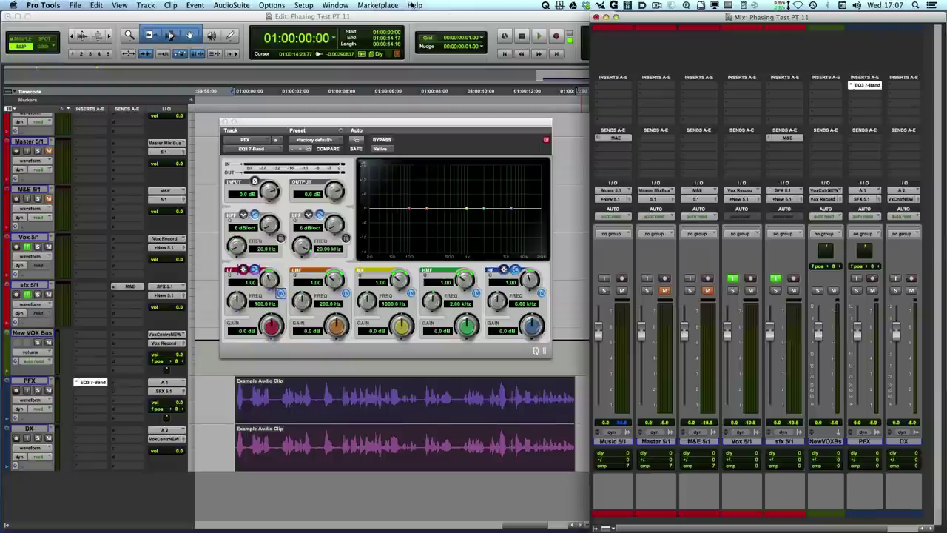
# - Open Pro Tools Online from the Window menu and close the EQ3 7-Band plug-in window
pyautogui.click(337, 5)
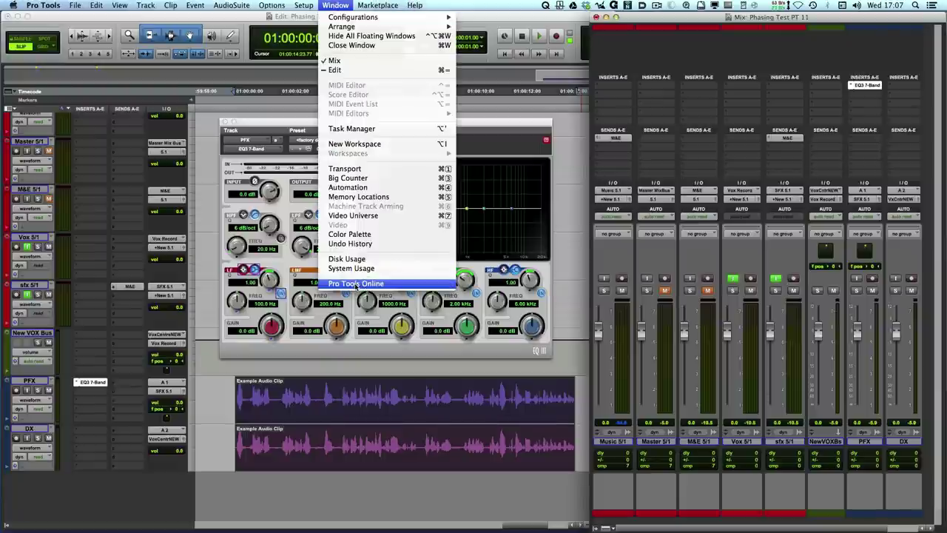
pyautogui.click(360, 284)
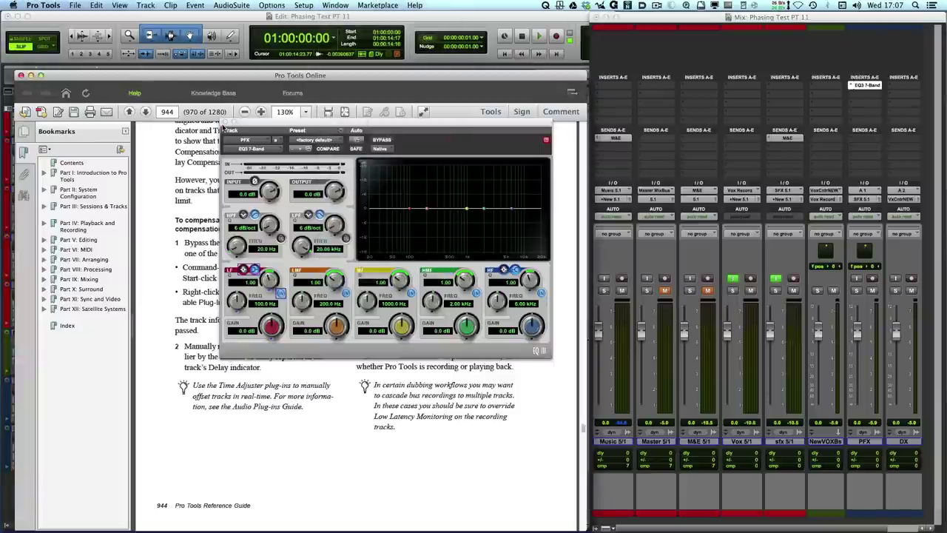
pyautogui.click(225, 121)
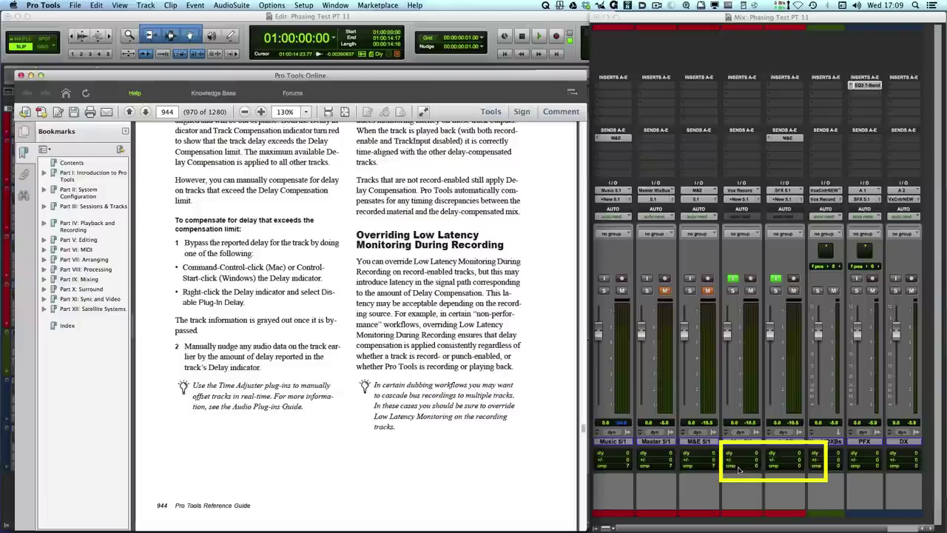
# - Bring the Mix window in front of the help guide and play the session
pyautogui.click(738, 469)
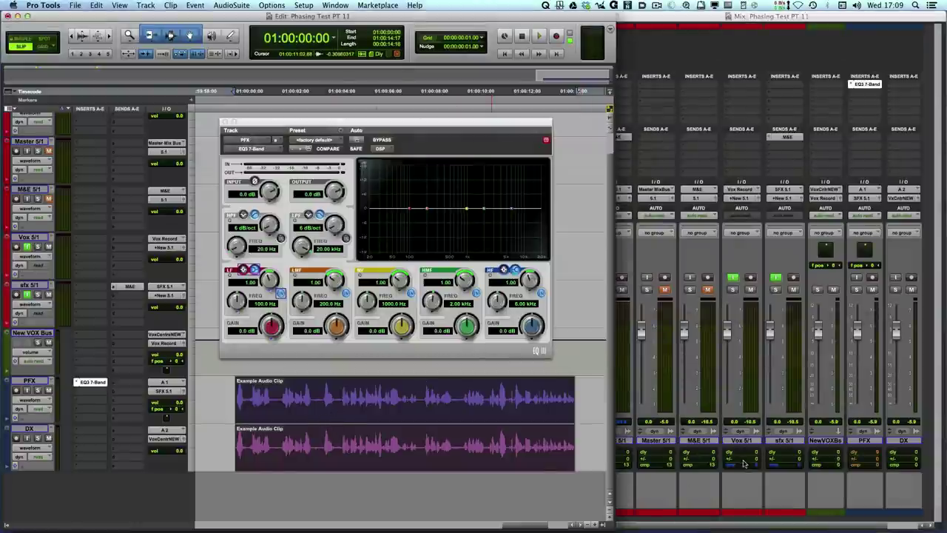
pyautogui.press('space')
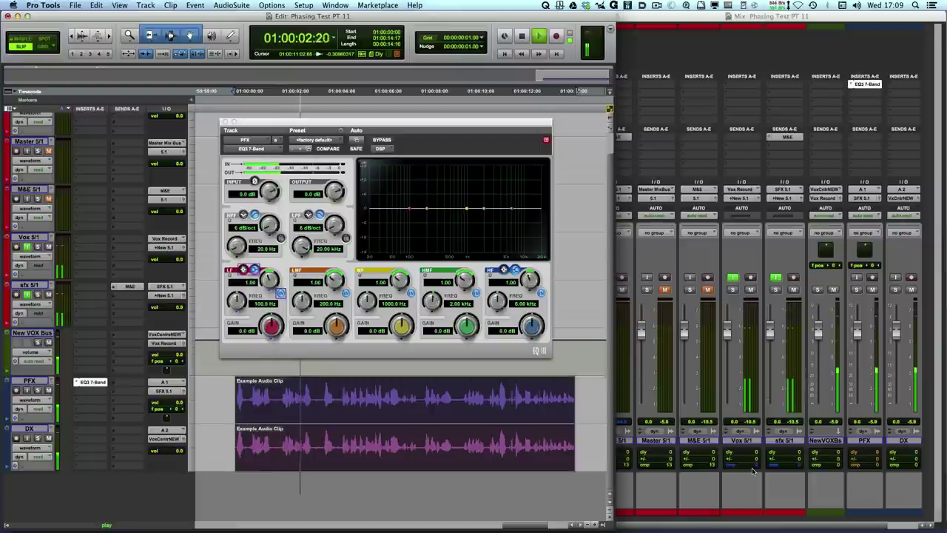
pyautogui.press('space')
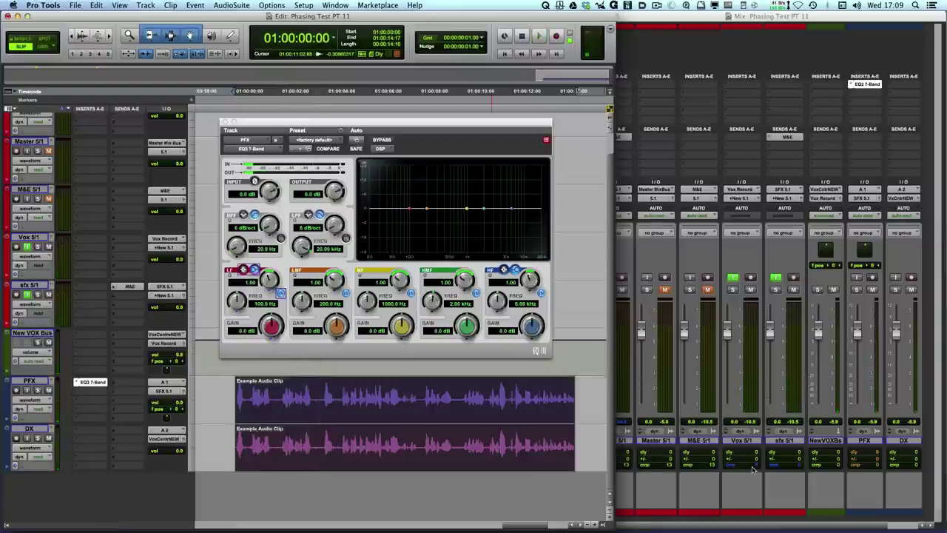
pyautogui.click(753, 470)
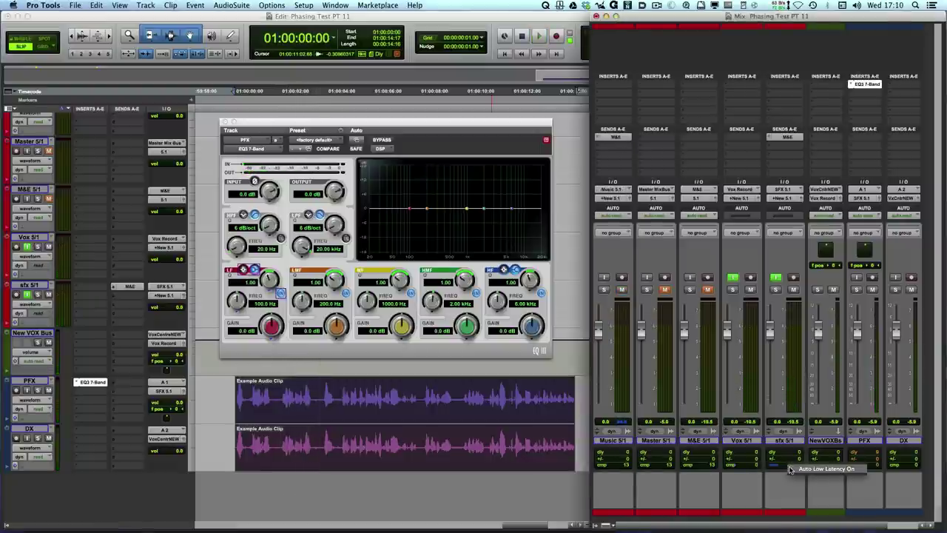
# - Play the session twice, then switch PFX's EQ3 7-Band from DSP to Native, dropping compensation to 7
pyautogui.press('space')
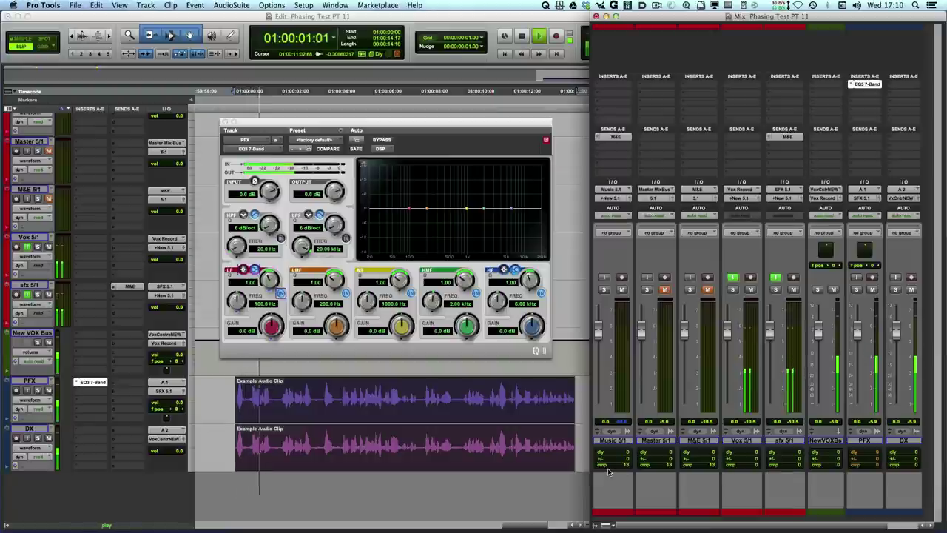
pyautogui.press('space')
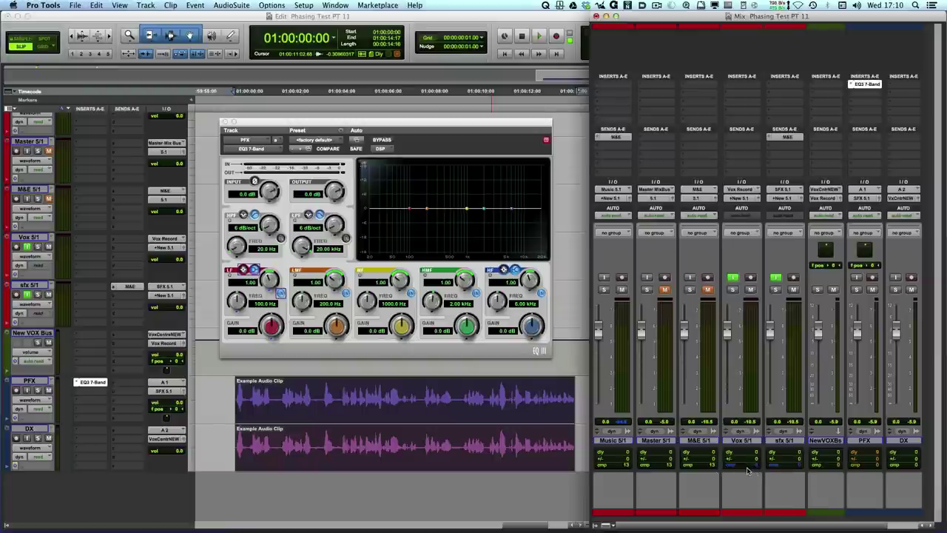
pyautogui.press('space')
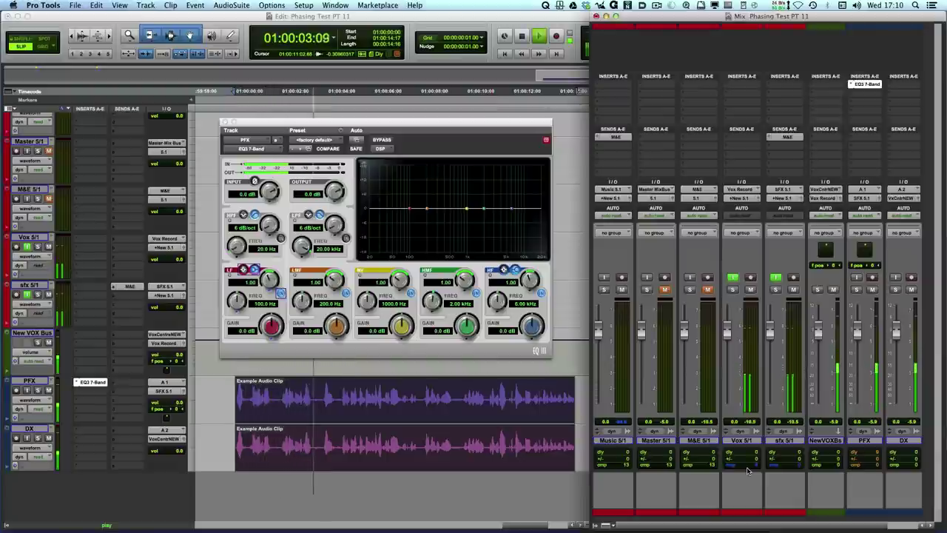
pyautogui.press('space')
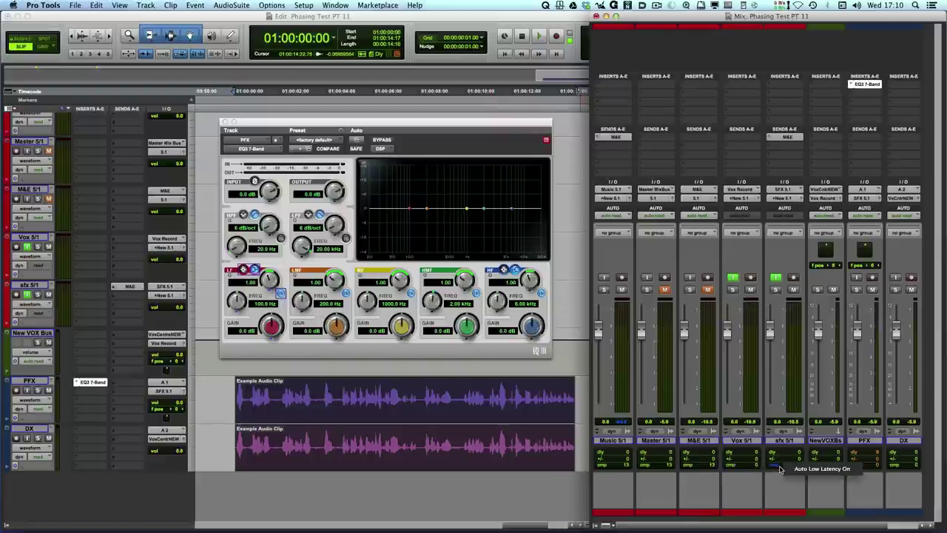
pyautogui.click(380, 148)
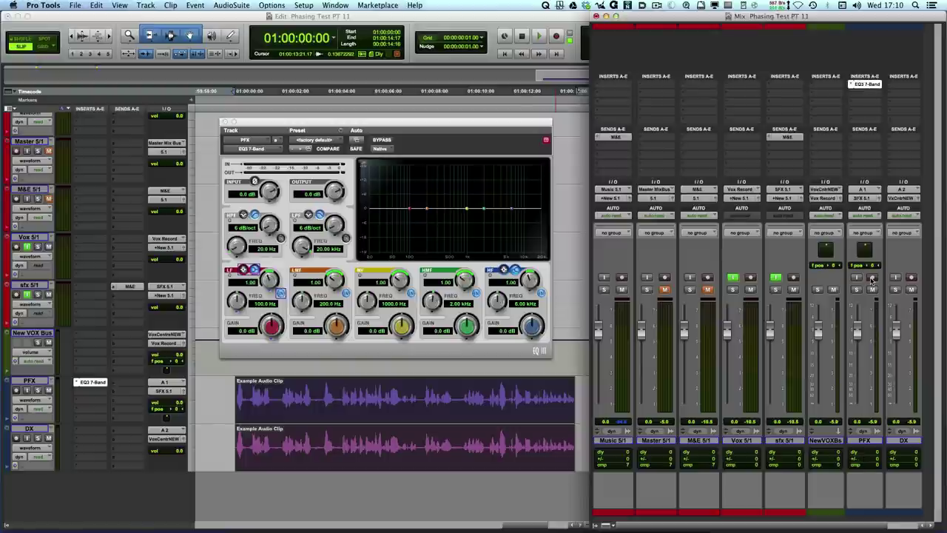
# - Replace PFX's EQ3 7-Band with the DSP Maxim (mono) limiter and play the session
pyautogui.click(851, 86)
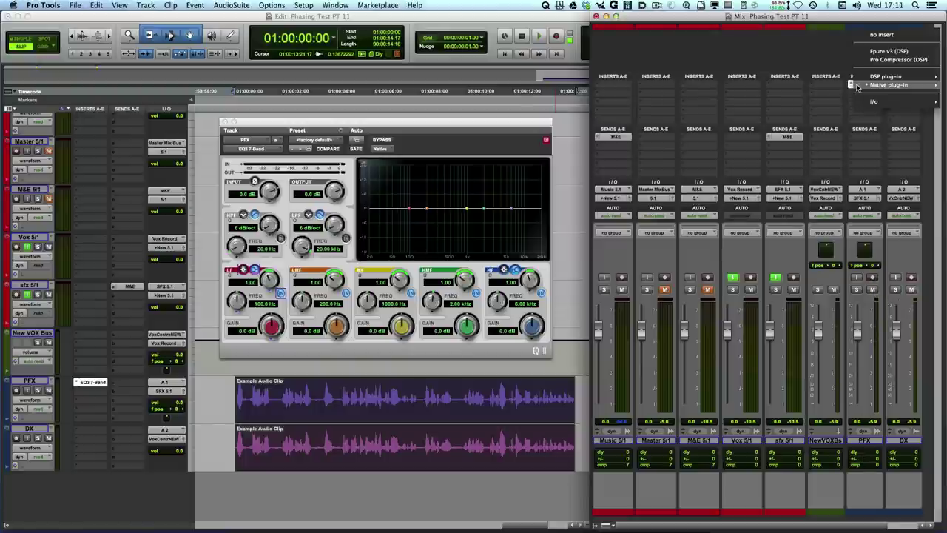
pyautogui.moveTo(885, 77)
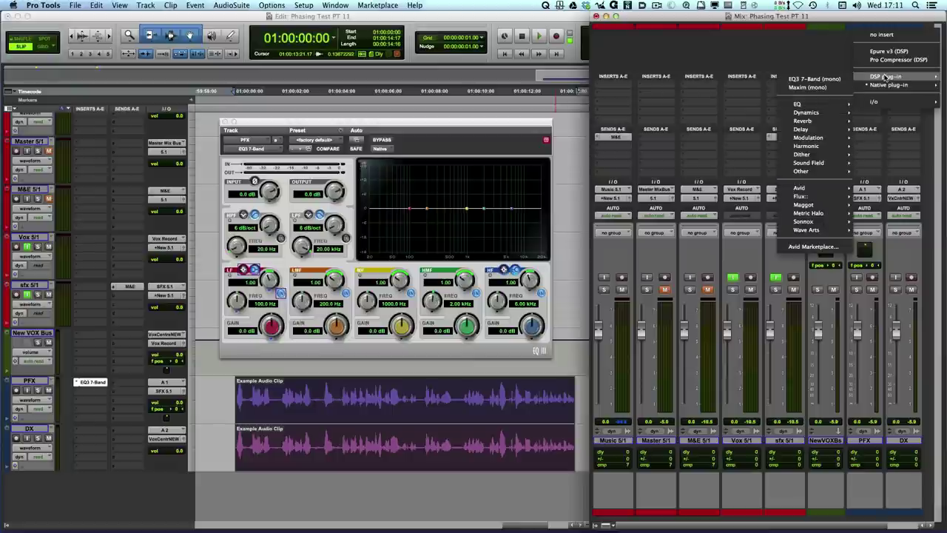
pyautogui.click(818, 90)
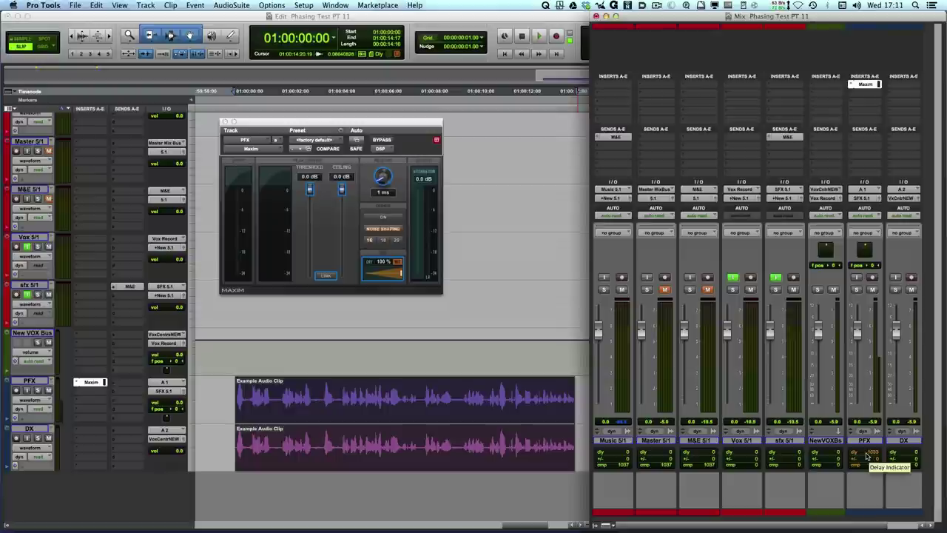
pyautogui.press('space')
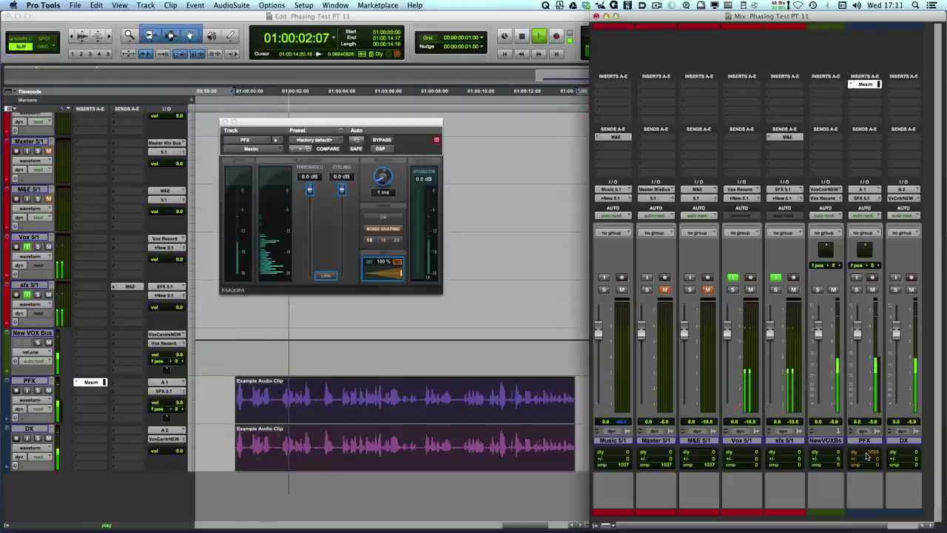
pyautogui.press('space')
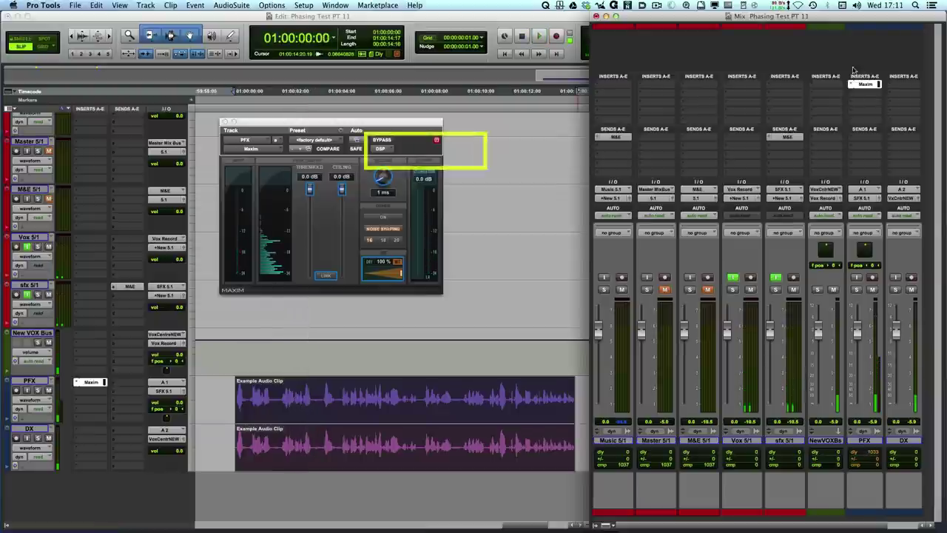
# - Convert the Maxim limiter to Native and play the session twice to check track delays
pyautogui.click(385, 153)
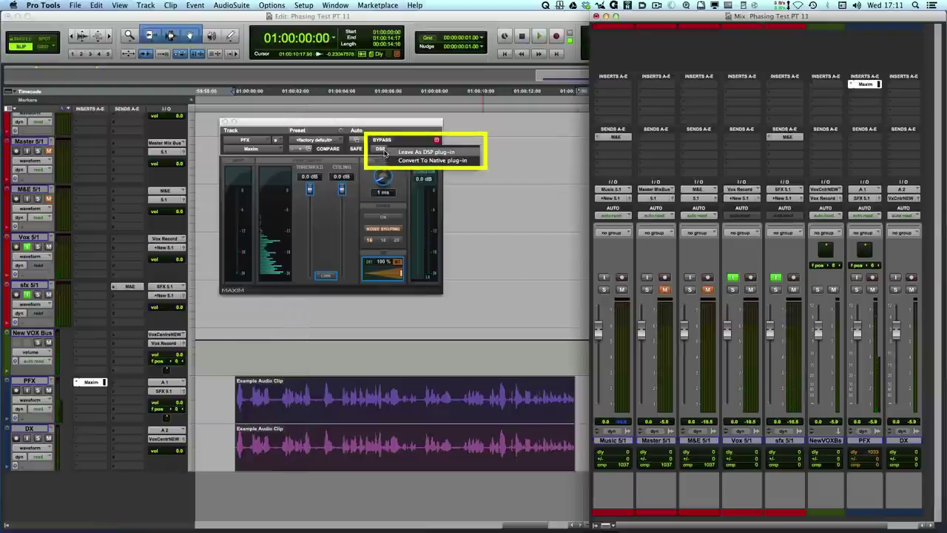
pyautogui.click(392, 160)
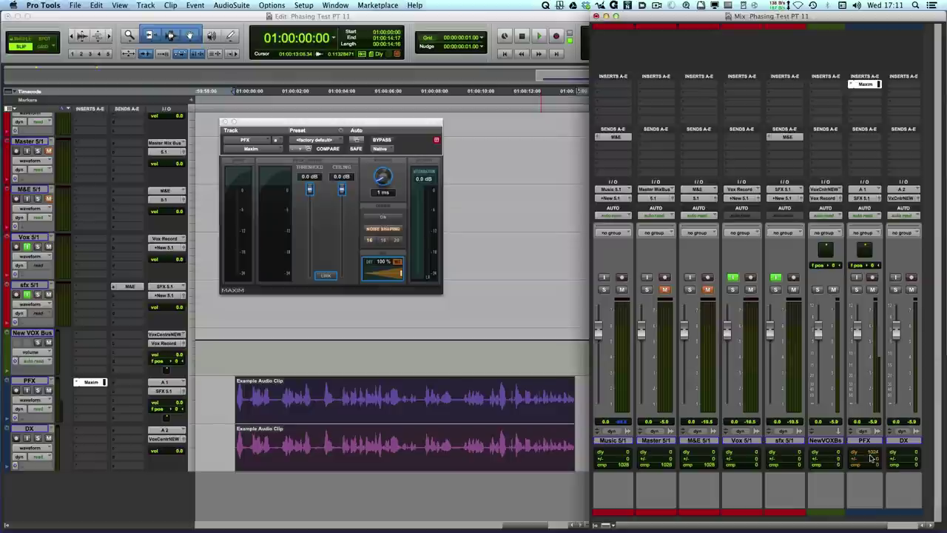
pyautogui.press('space')
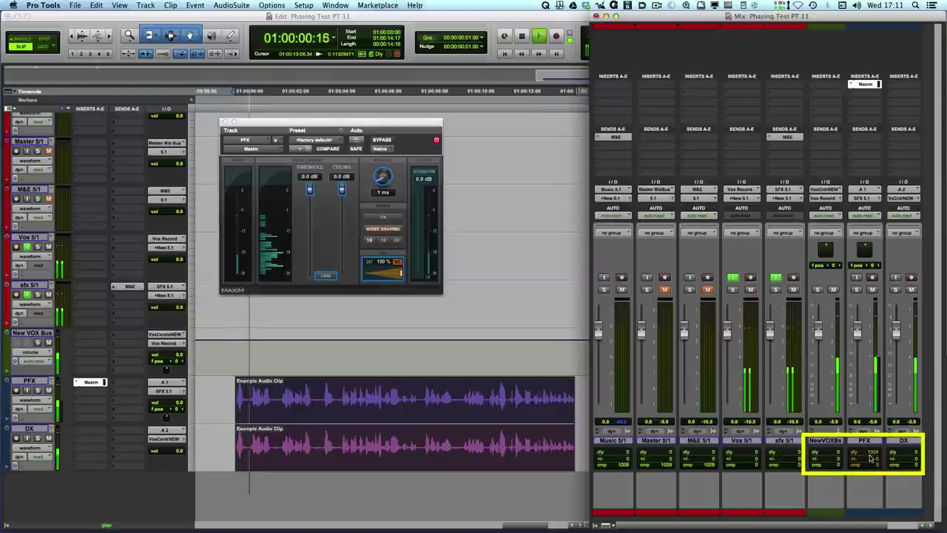
pyautogui.press('space')
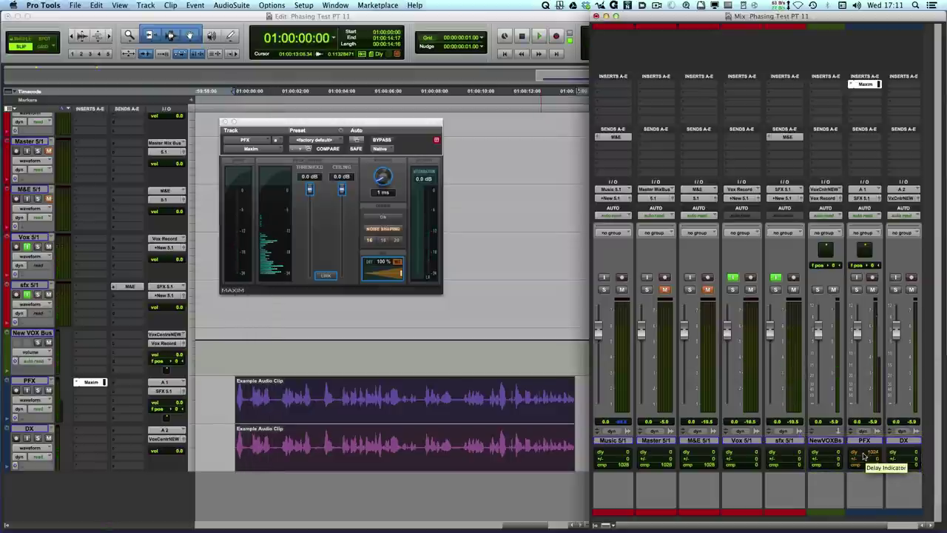
pyautogui.press('space')
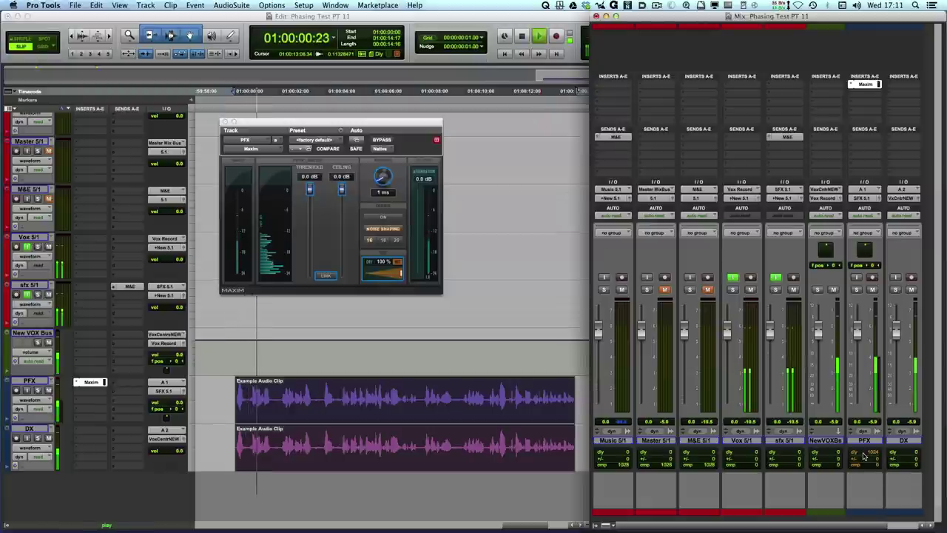
pyautogui.press('space')
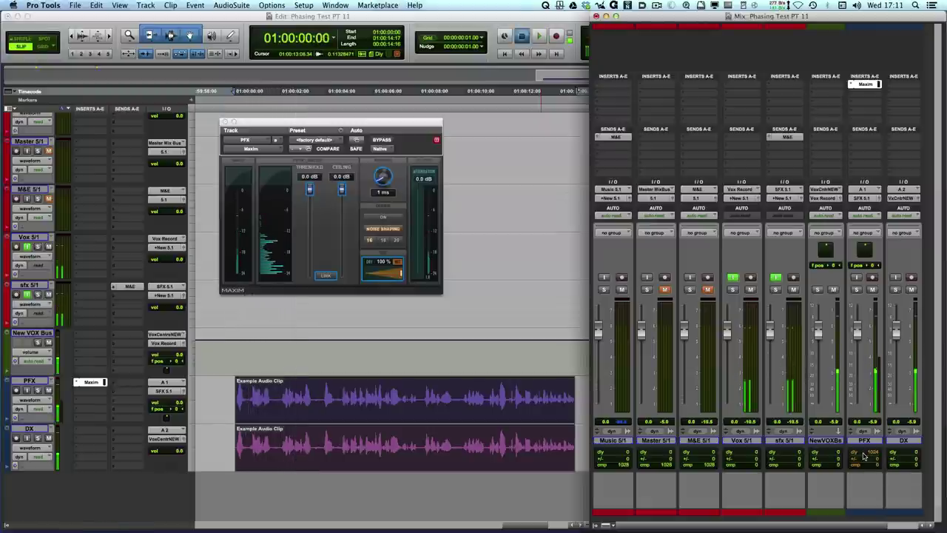
# - Convert PFX's EQ3 7-Band to Native, bringing compensation readouts back to 7
pyautogui.click(851, 84)
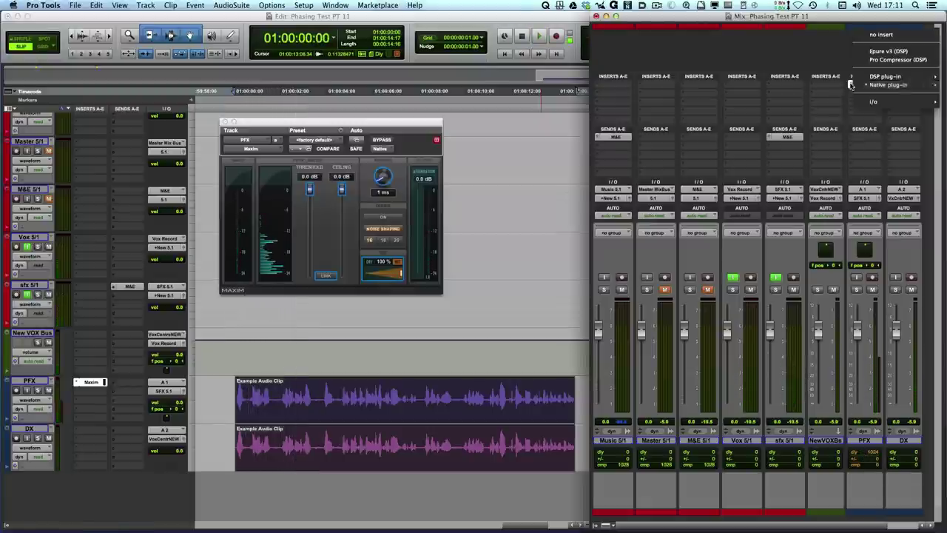
pyautogui.moveTo(882, 87)
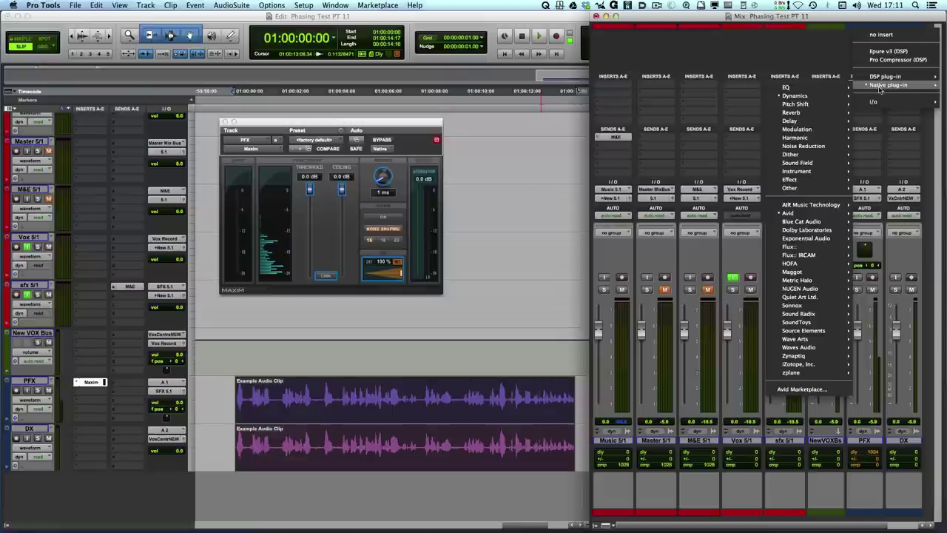
pyautogui.press('Escape')
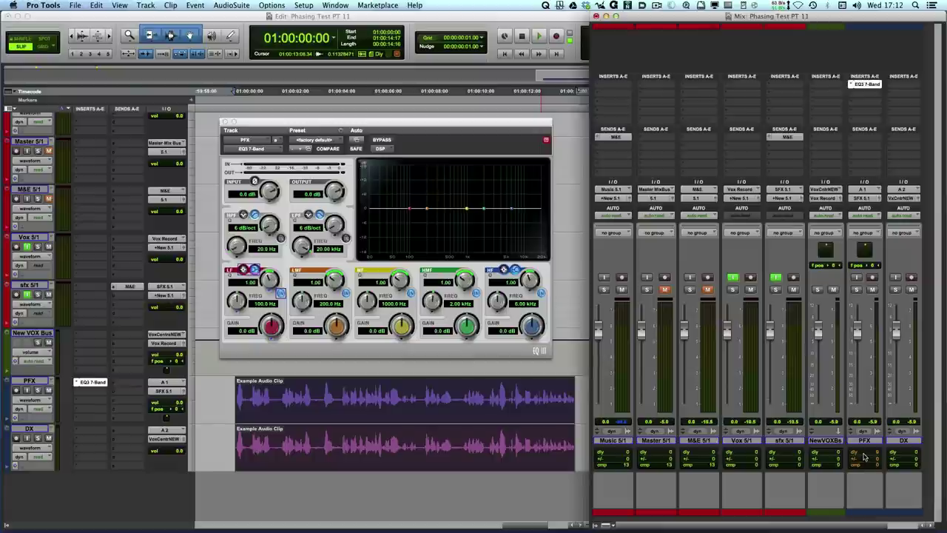
pyautogui.click(379, 148)
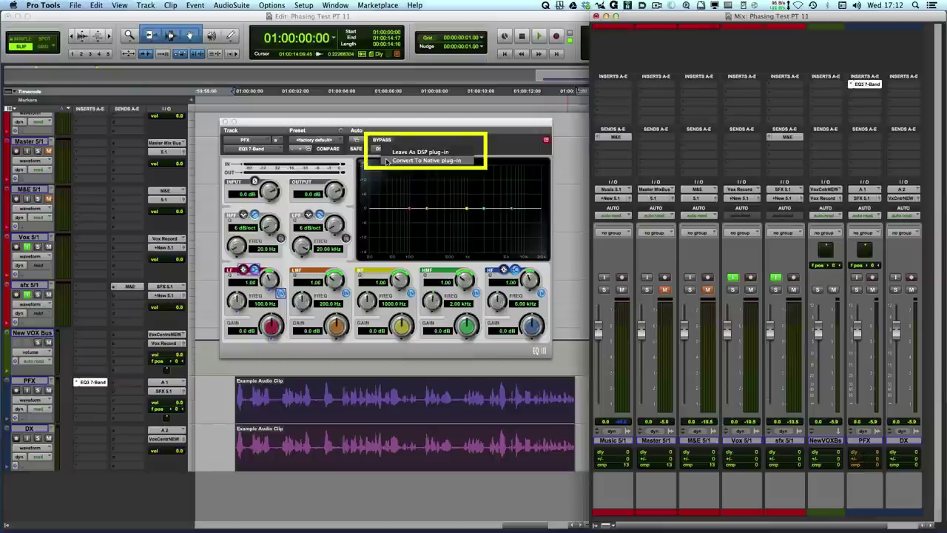
pyautogui.click(424, 161)
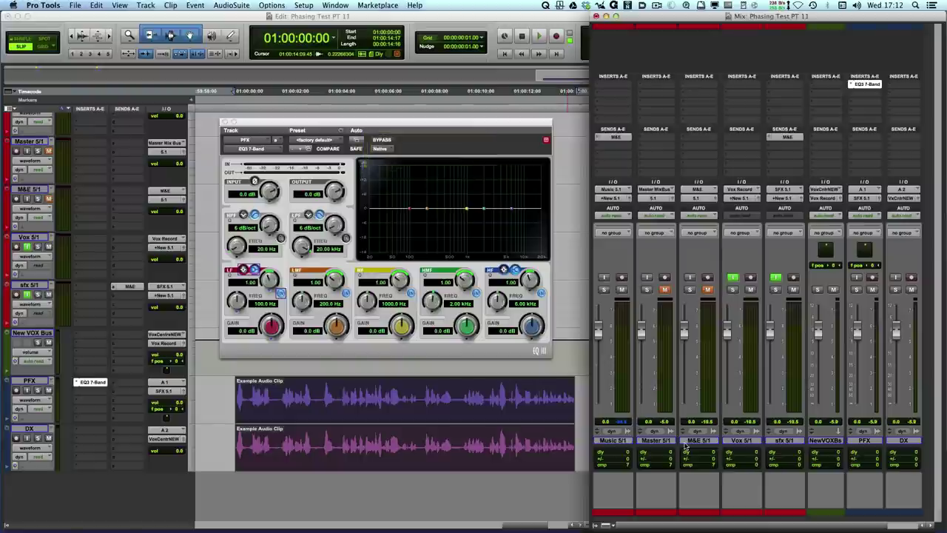
# - Insert the DSP Maxim (mono) limiter on PFX and play the session
pyautogui.click(864, 92)
pyautogui.moveTo(865, 78)
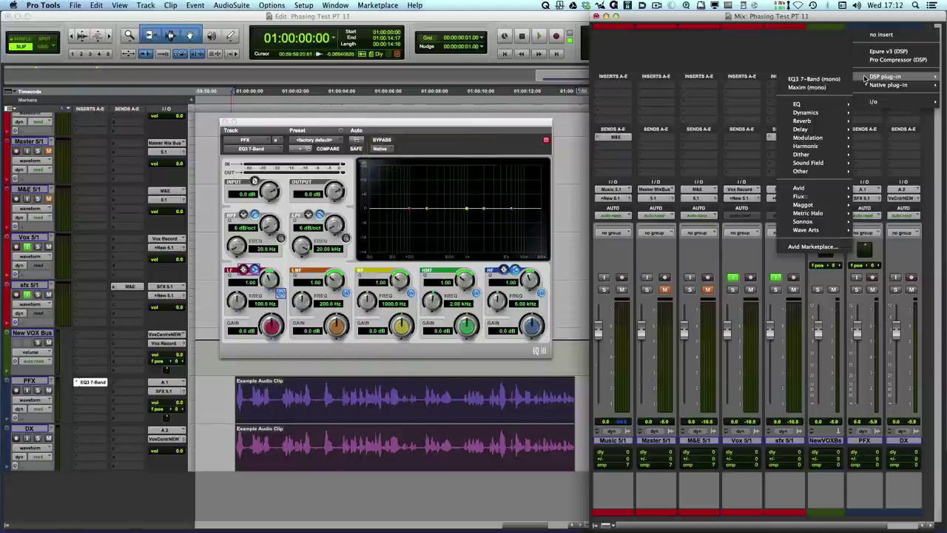
pyautogui.click(807, 87)
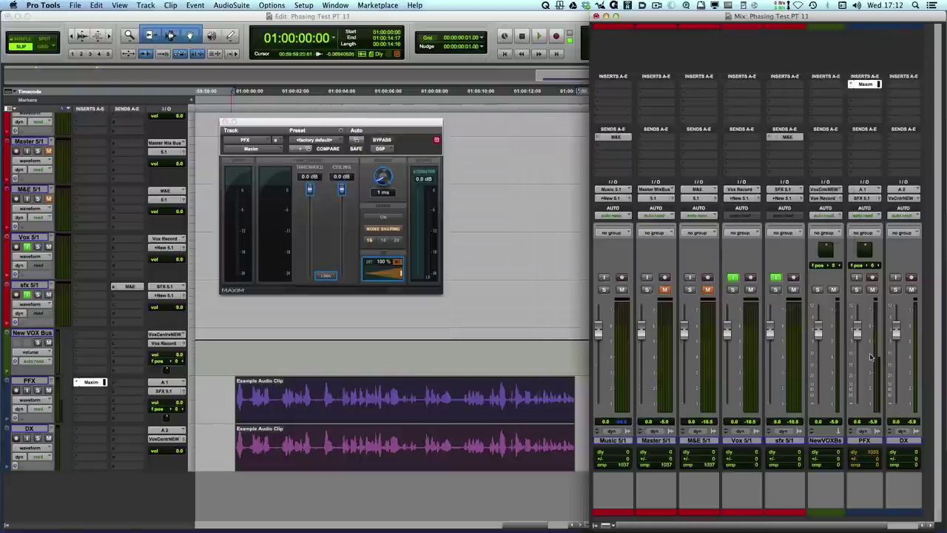
pyautogui.press('space')
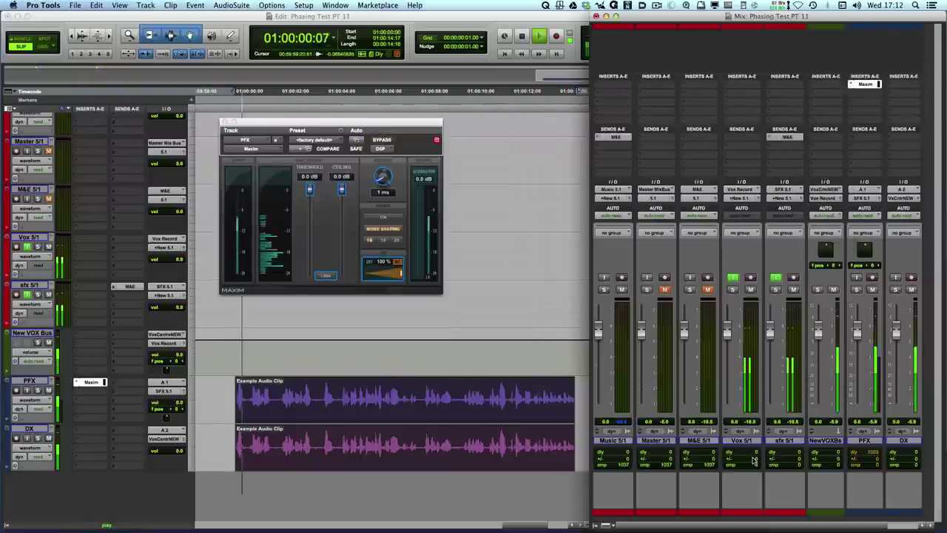
pyautogui.press('space')
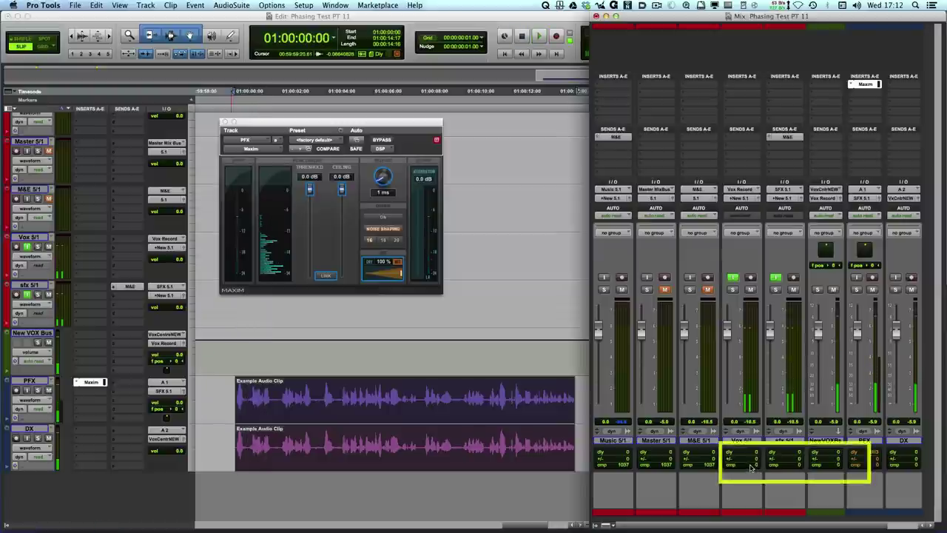
# - Set Auto Low Latency Off on Vox 5/1 and sfx 5/1, then play the session
pyautogui.click(751, 465)
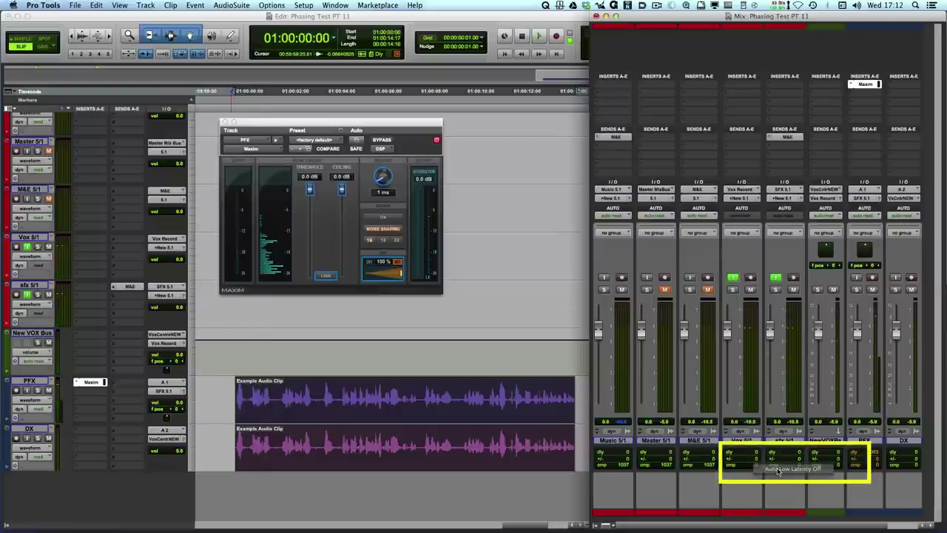
pyautogui.click(780, 465)
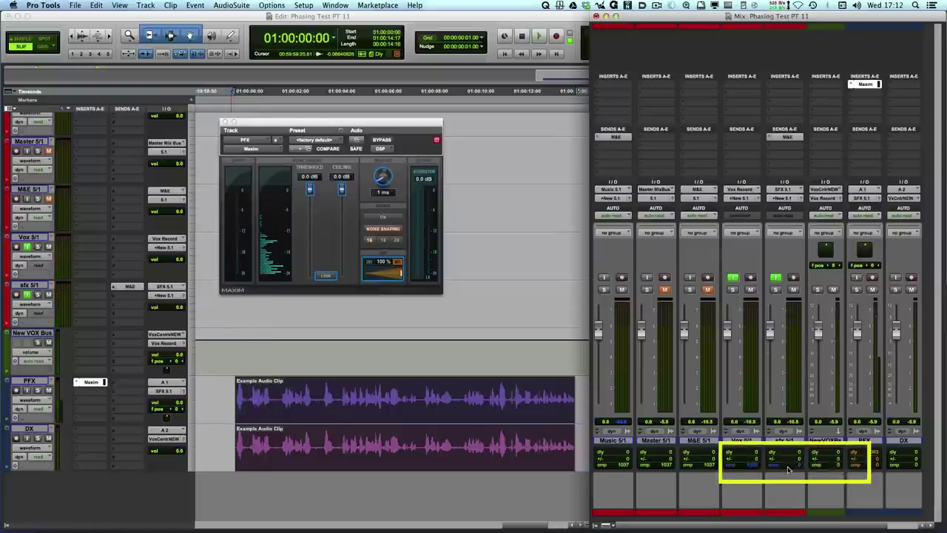
pyautogui.press('space')
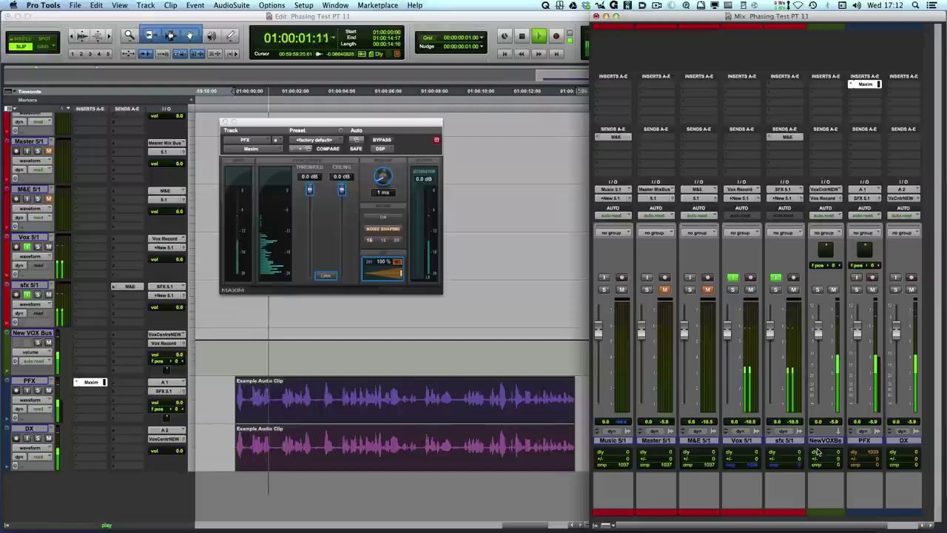
pyautogui.press('space')
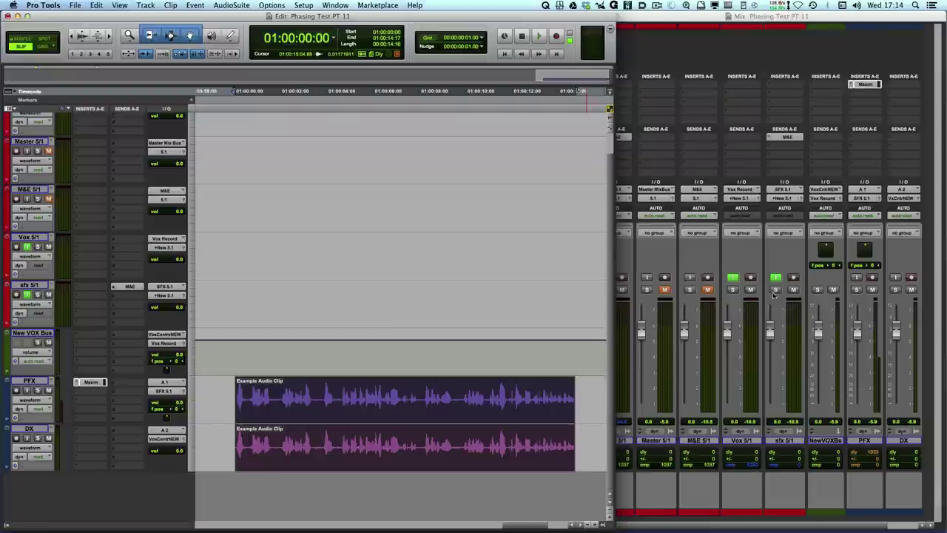
# - Bring the Mix window, showing 1037 compensation readouts, in front of the Edit window
pyautogui.click(751, 467)
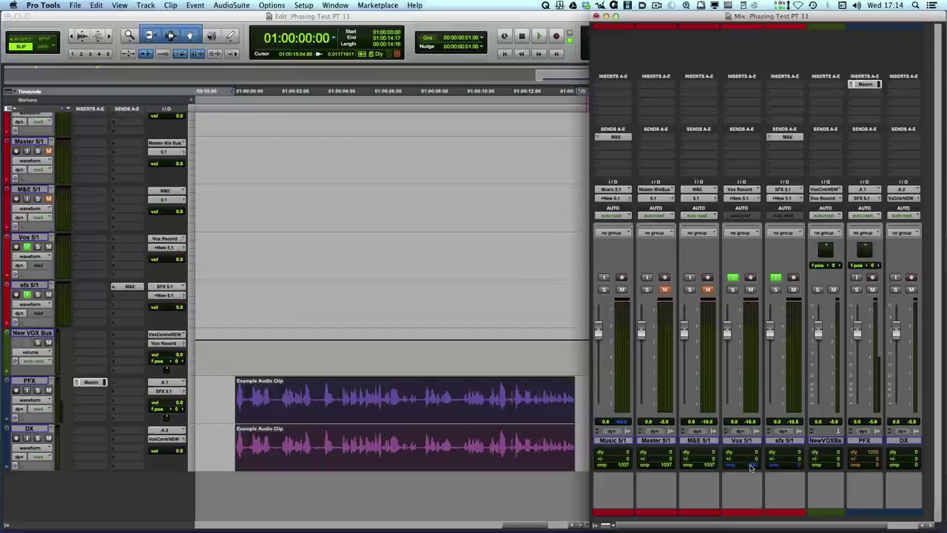